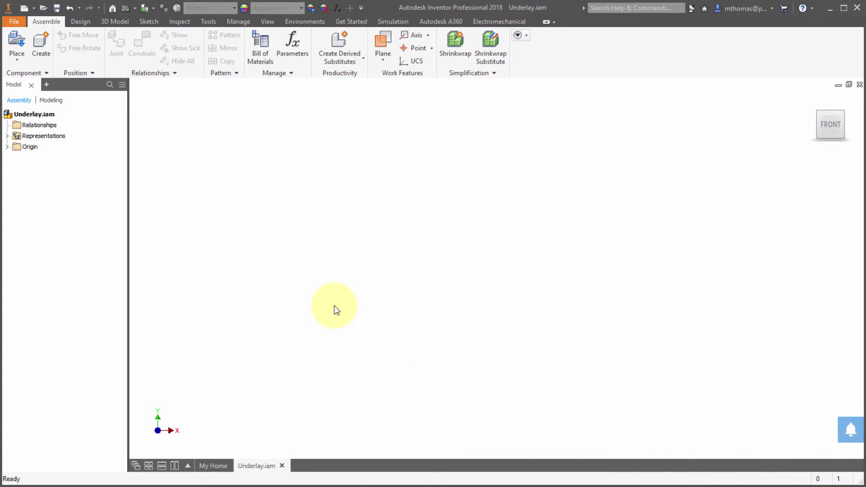
Place ACA_008_2Dto3D.dwg as an AutoCAD DWG underlay on the XZ plane, anchored at the origin
left_click(18, 44)
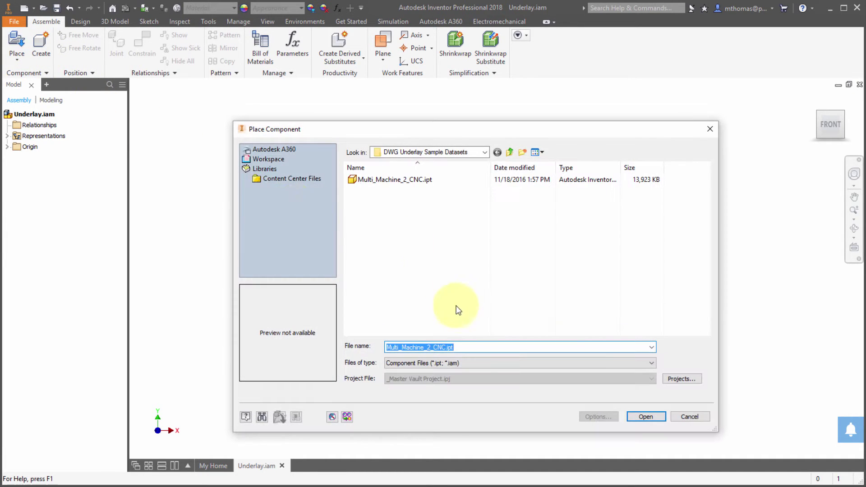
left_click(468, 364)
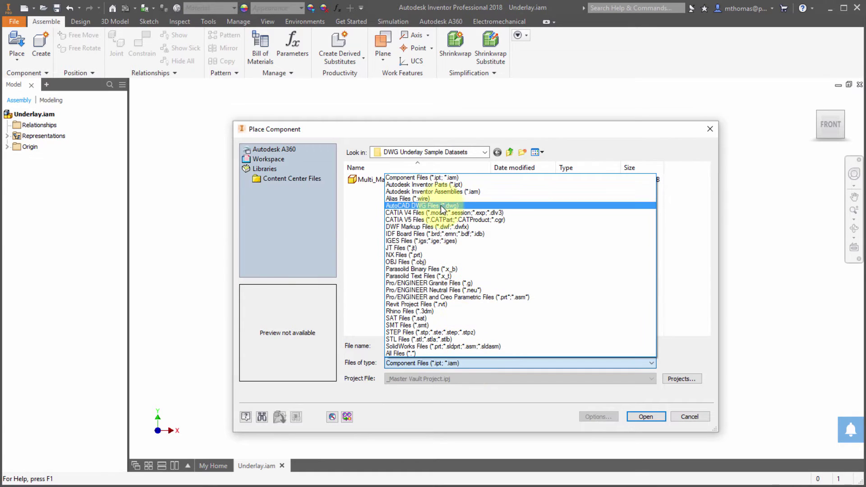
left_click(437, 206)
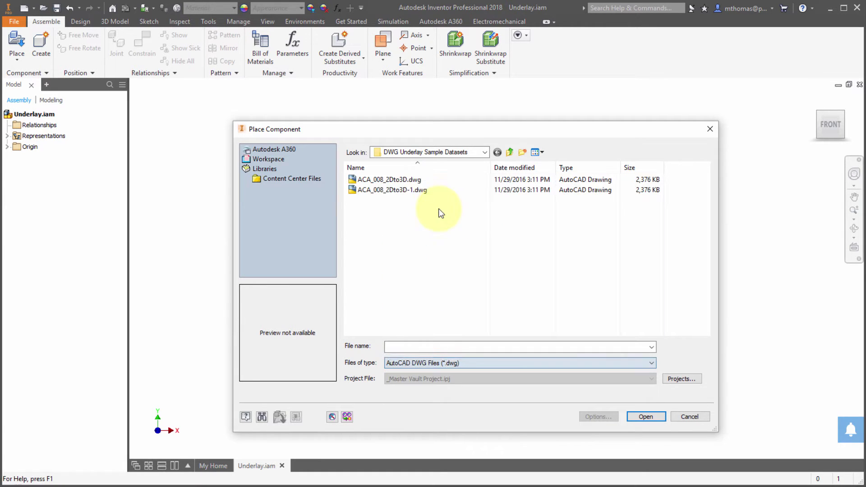
left_click(395, 179)
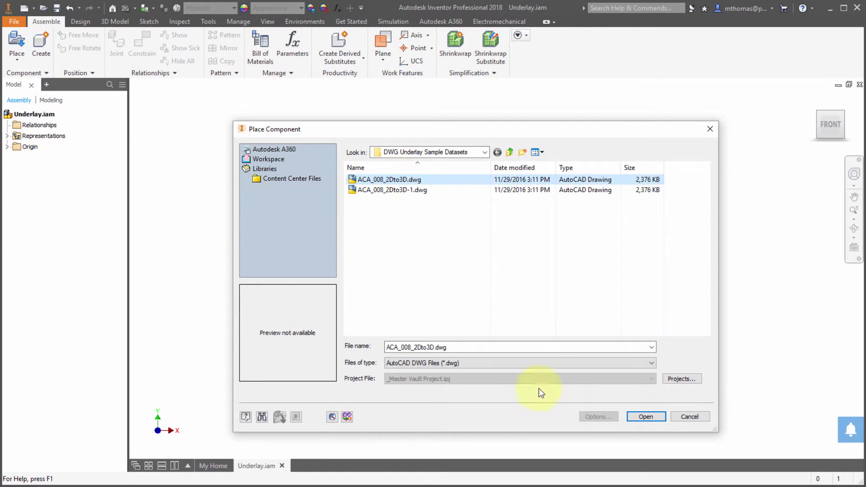
left_click(646, 416)
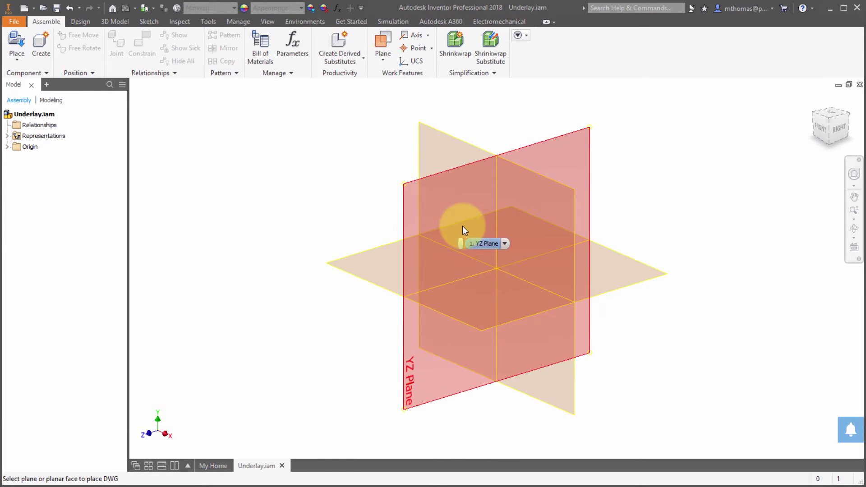
left_click(360, 262)
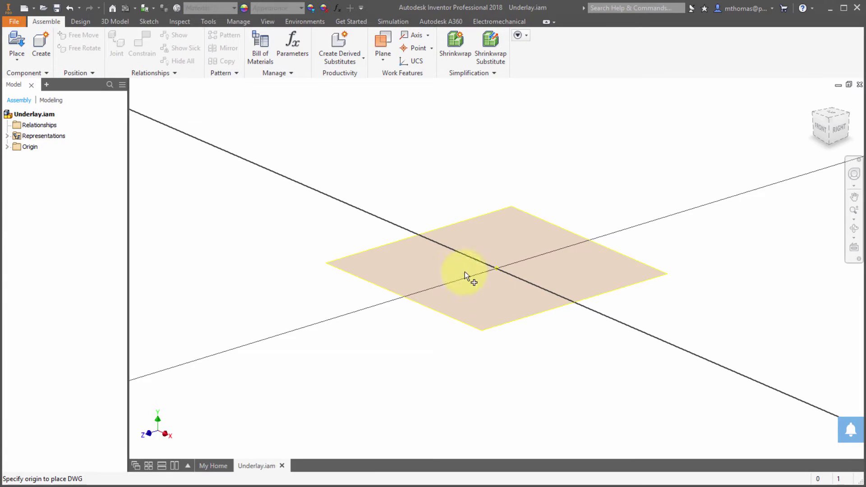
left_click(497, 267)
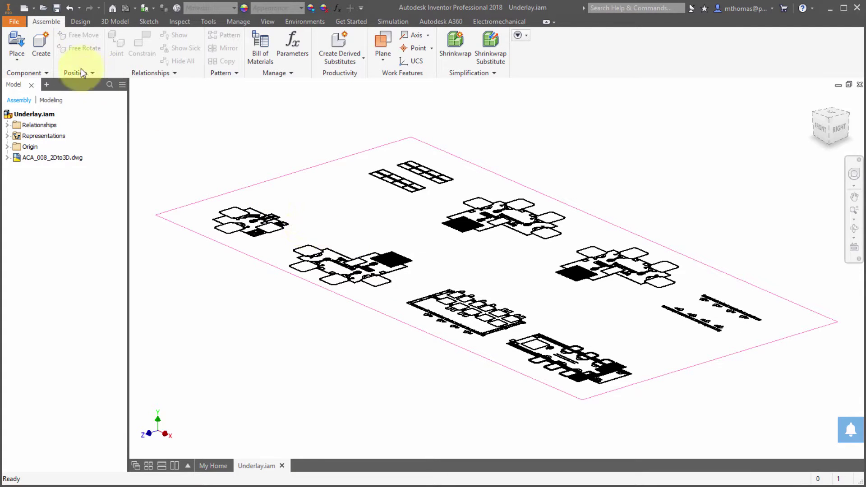
left_click(17, 43)
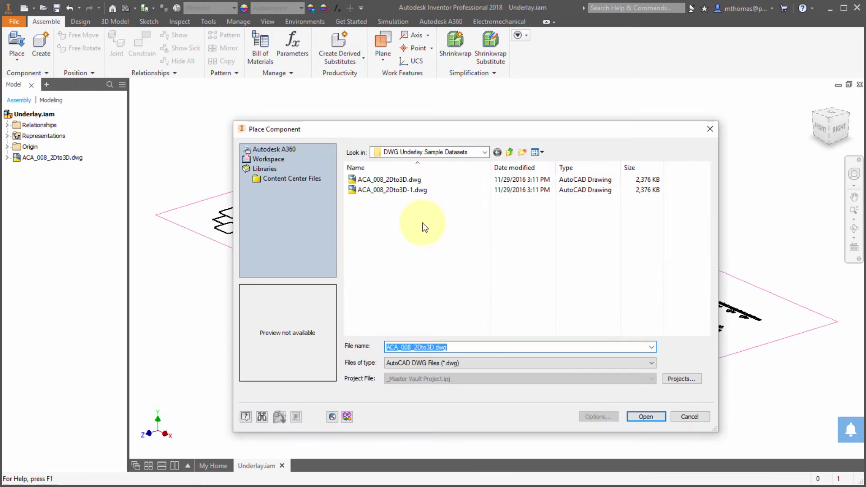
left_click_drag(436, 223, 372, 175)
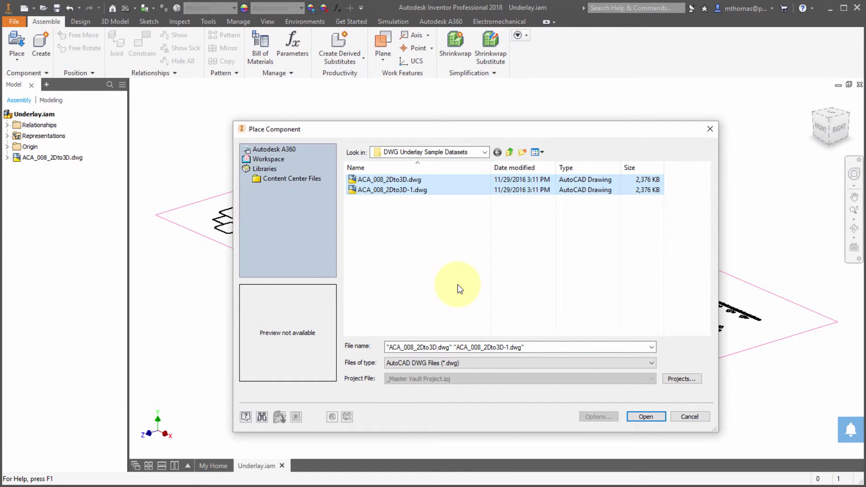
left_click(691, 419)
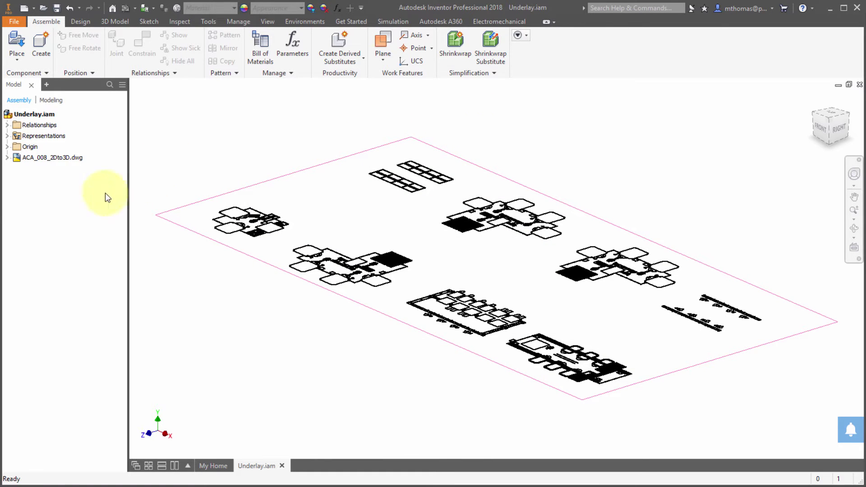
right_click(37, 158)
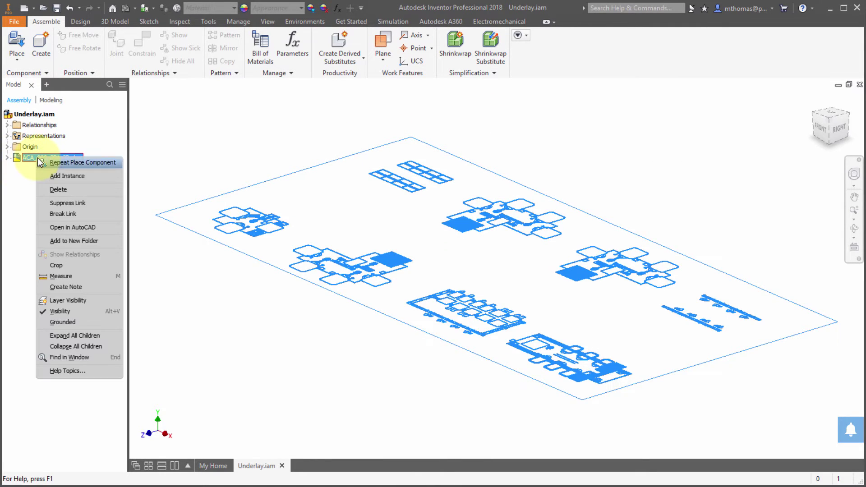
left_click(68, 300)
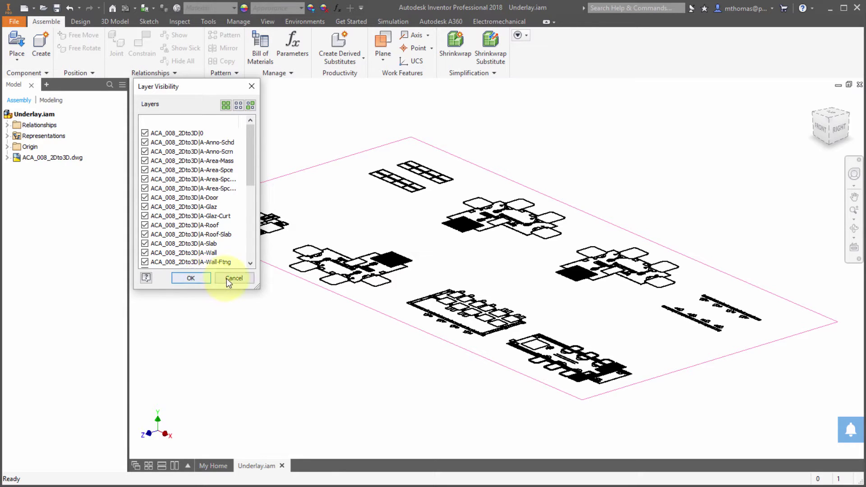
left_click(227, 278)
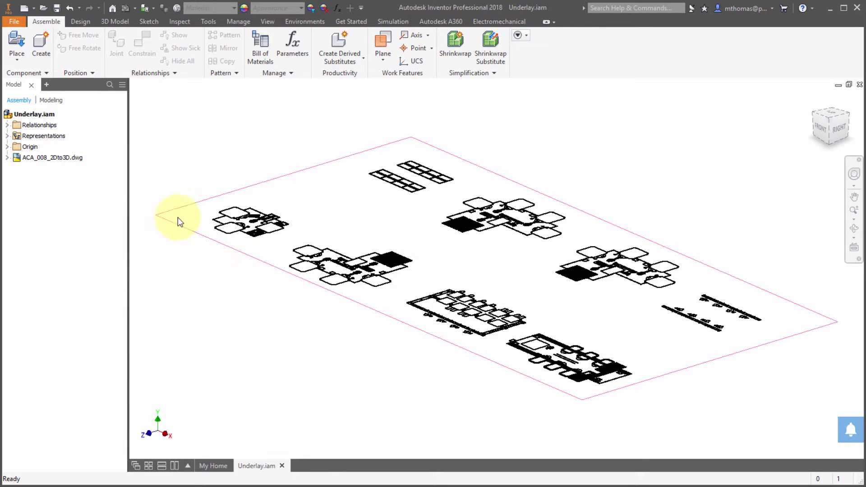
right_click(66, 158)
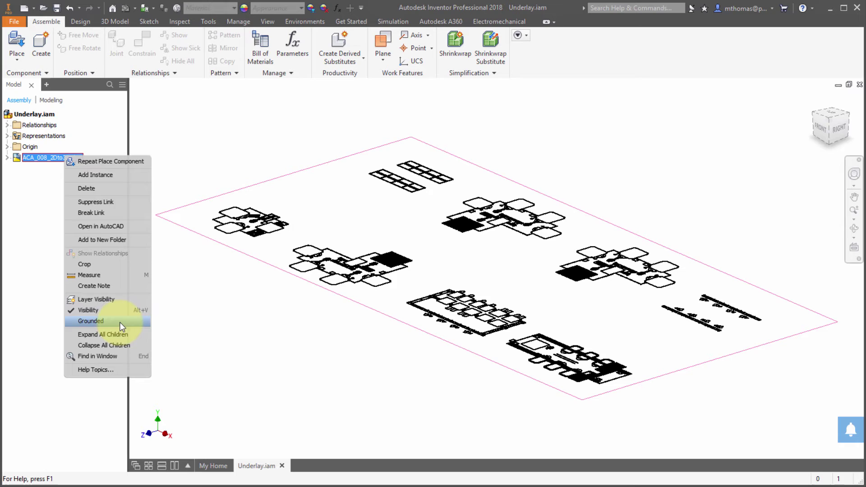
left_click(7, 156)
left_click(7, 157)
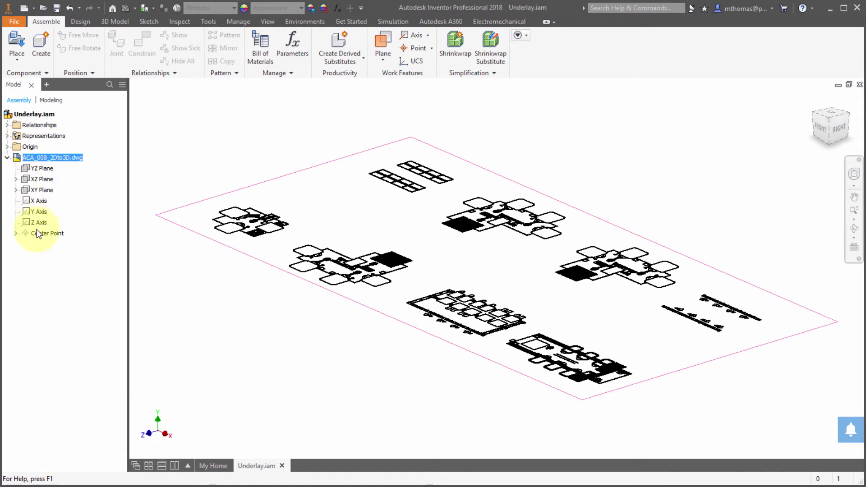
left_click(8, 157)
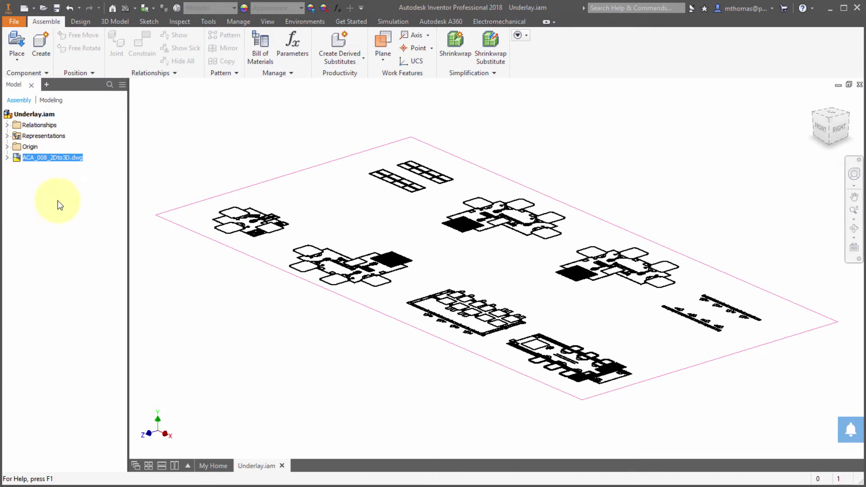
Open the ACA_008_2Dto3D.dwg underlay from the browser in AutoCAD
right_click(66, 156)
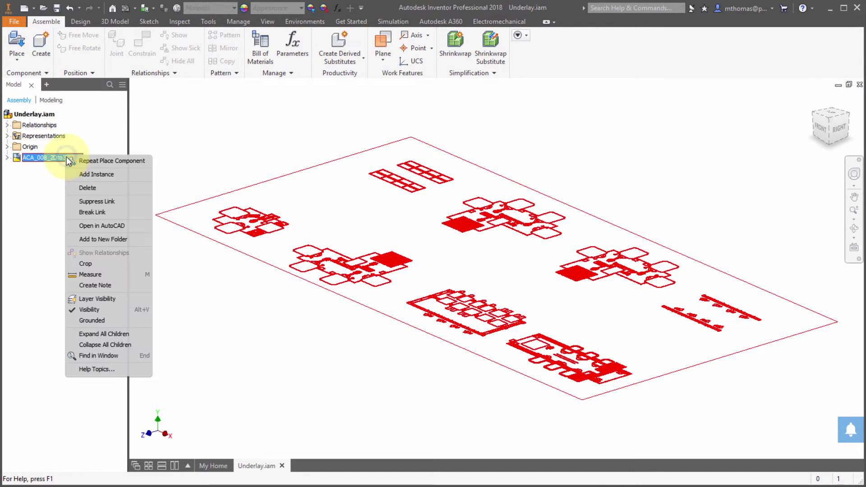
left_click(102, 224)
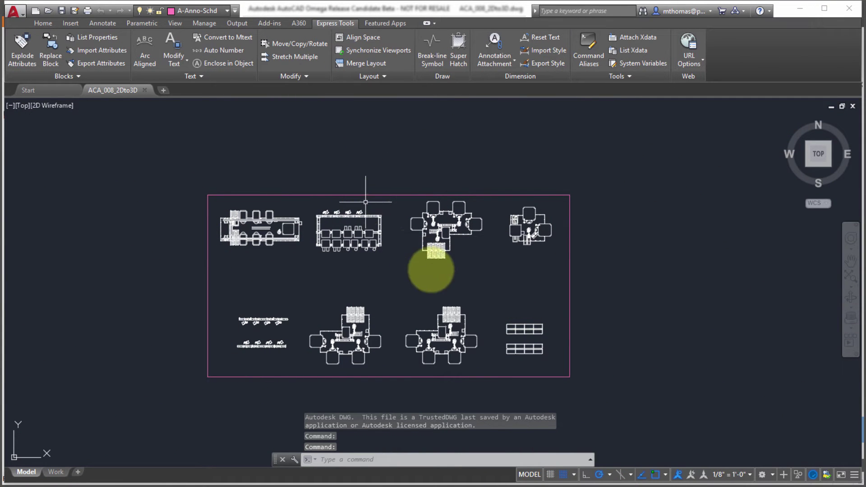
Move the top-right floor plan lower and to the left, then save the drawing and exit AutoCAD
scroll(530, 269, "up", 2)
left_click(488, 161)
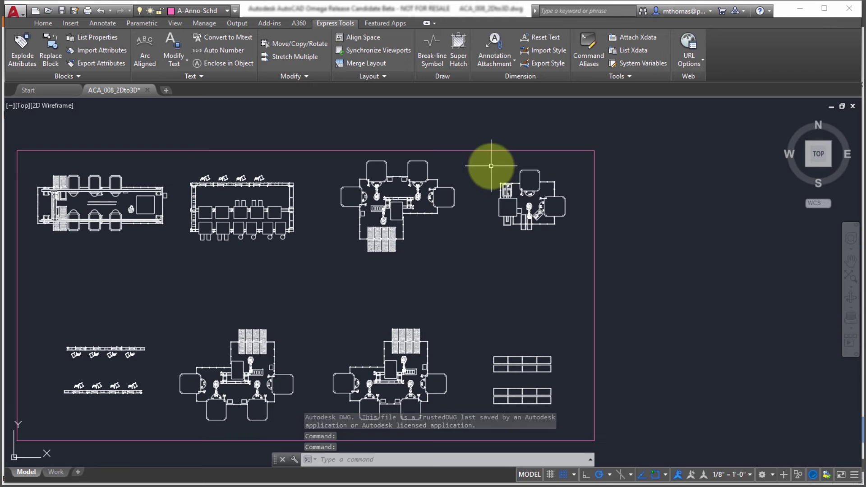
left_click(591, 250)
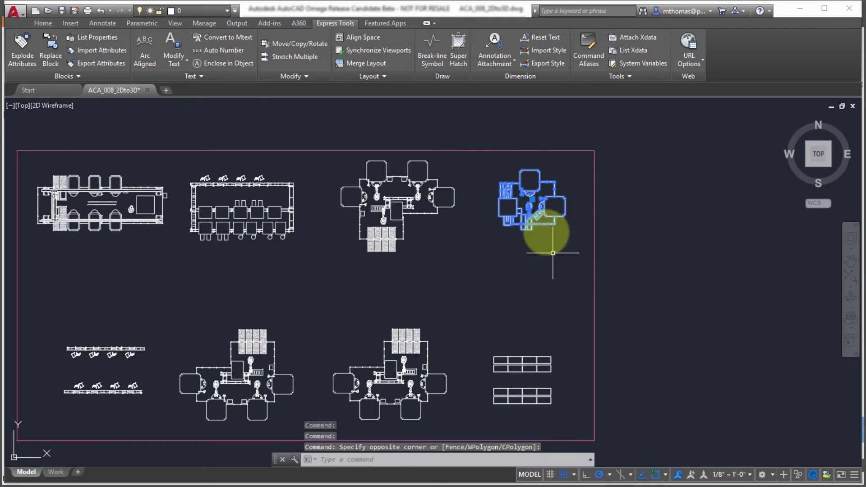
left_click(533, 200)
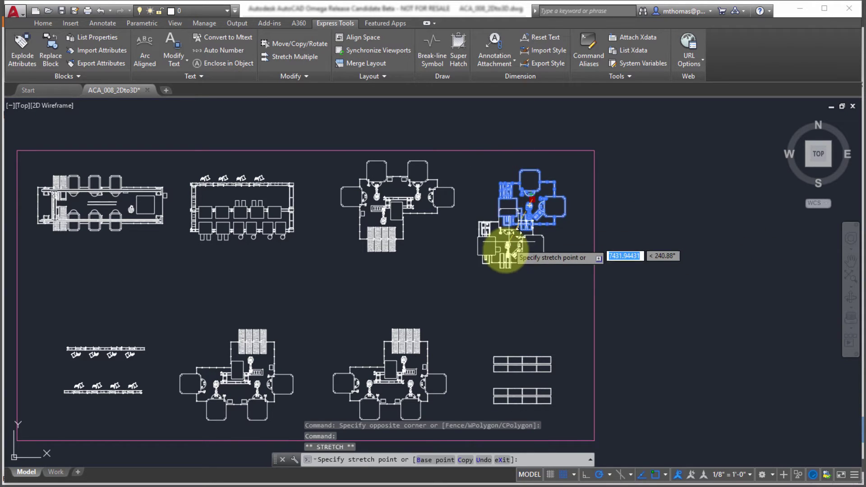
left_click(501, 267)
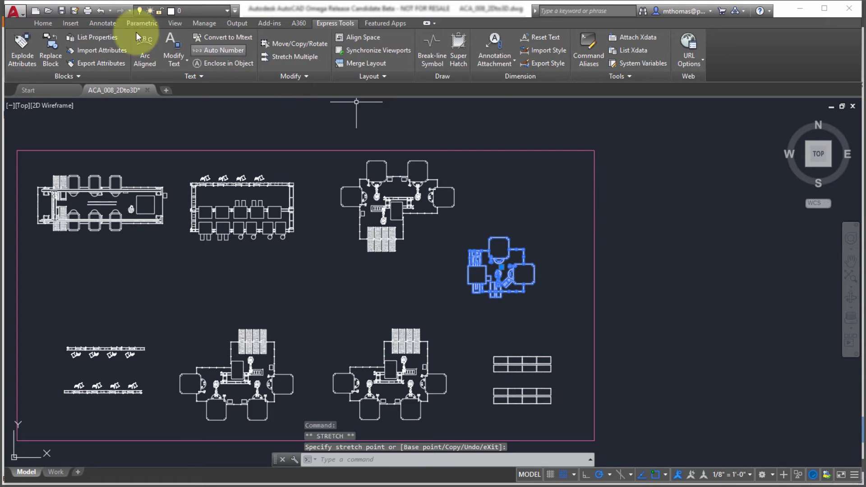
left_click(849, 8)
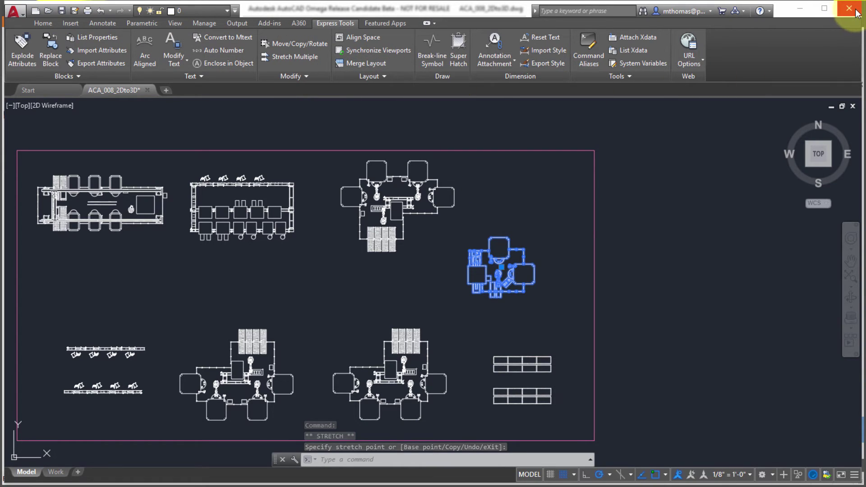
left_click(427, 279)
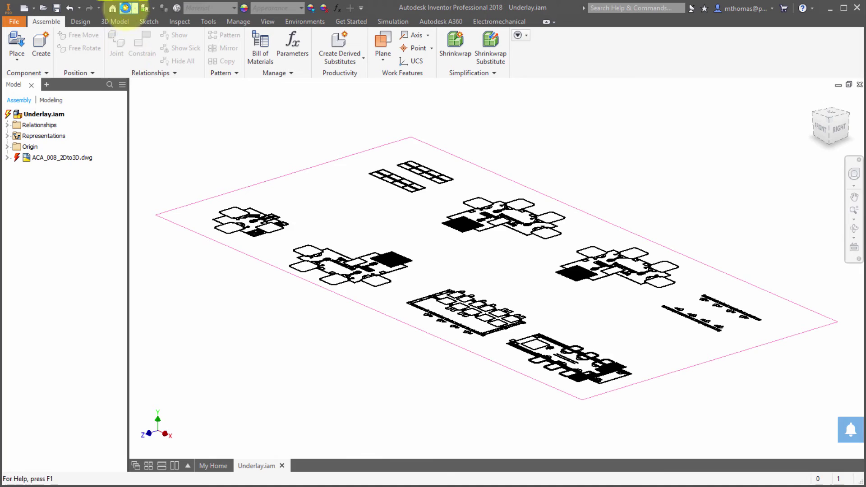
Update the assembly so the ACA_008_2Dto3D.dwg underlay shows the moved floor plan
left_click(125, 8)
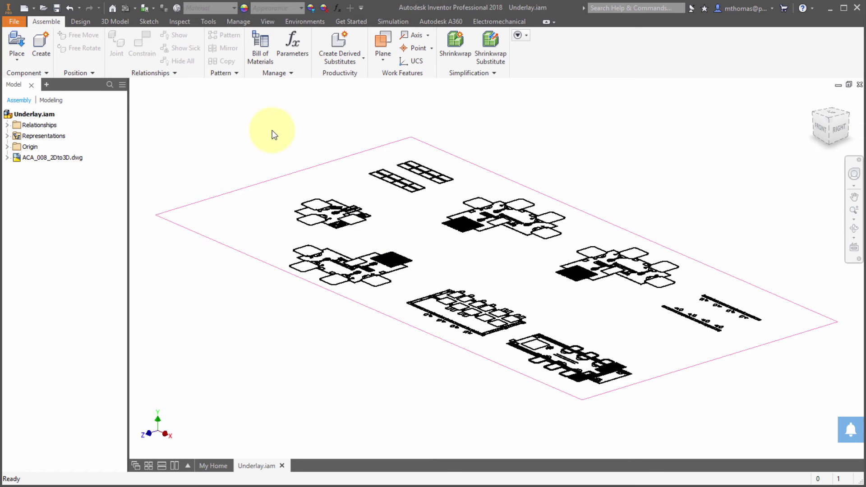
Place one instance of Multi_Machine_2_CNC.ipt on the floor-plan underlay and finish placement
left_click(18, 46)
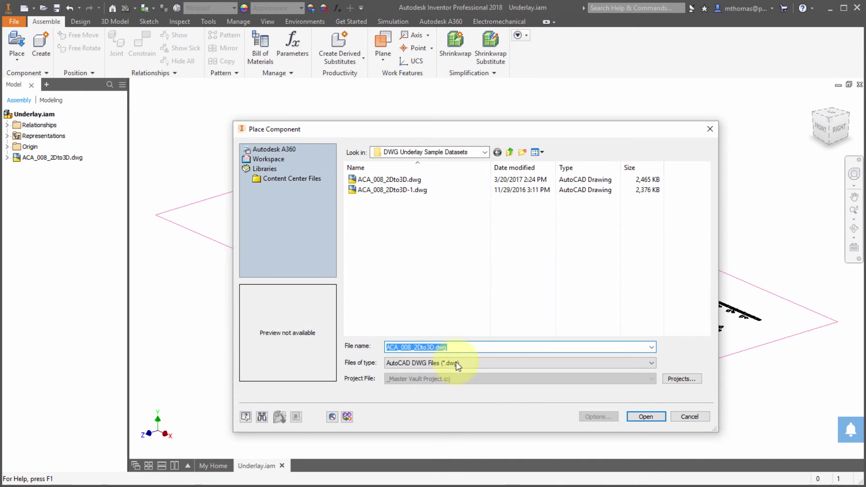
left_click(458, 364)
left_click(443, 186)
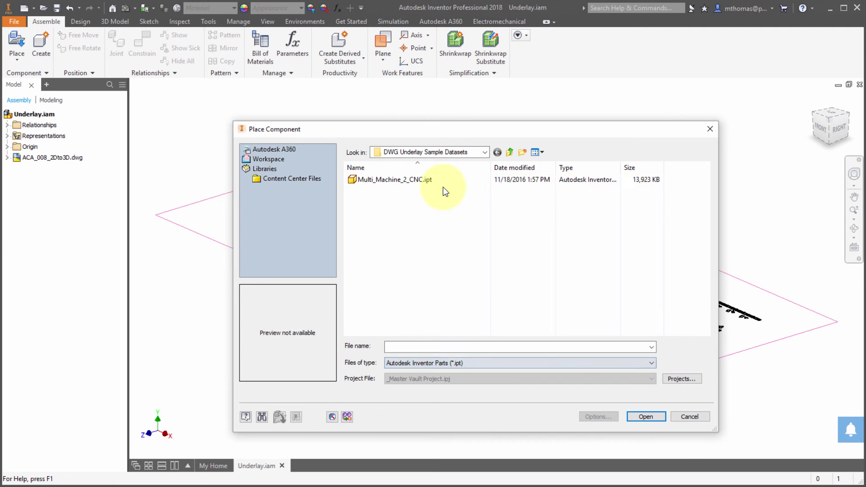
left_click(411, 181)
left_click(647, 417)
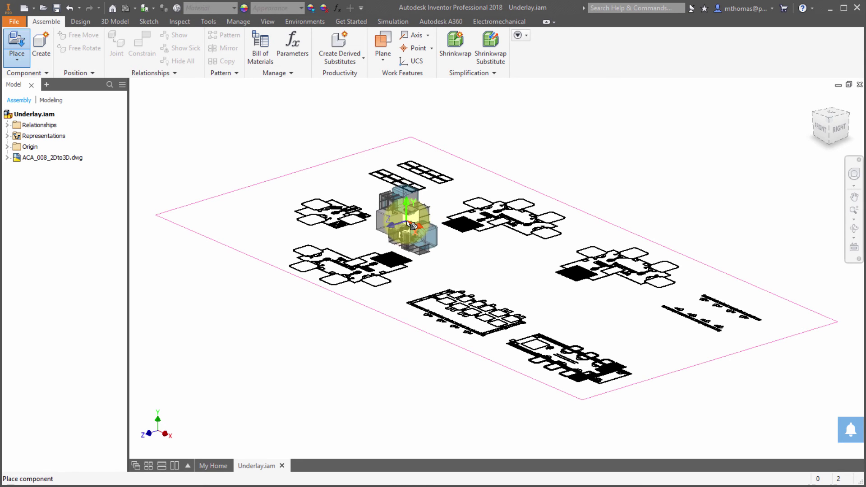
left_click(411, 225)
key("F6")
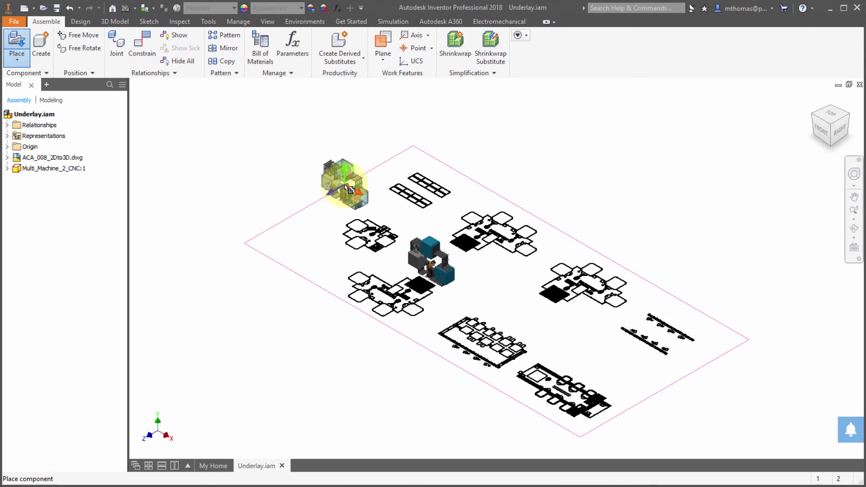
right_click(318, 155)
left_click(289, 157)
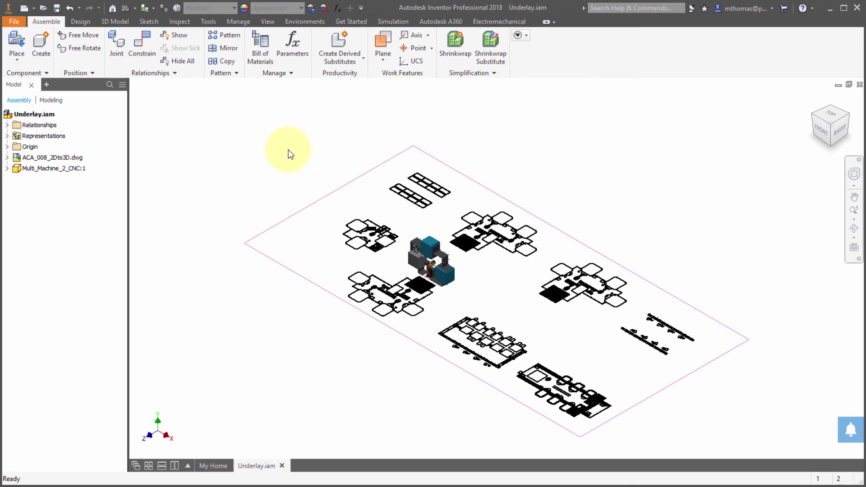
left_click(116, 50)
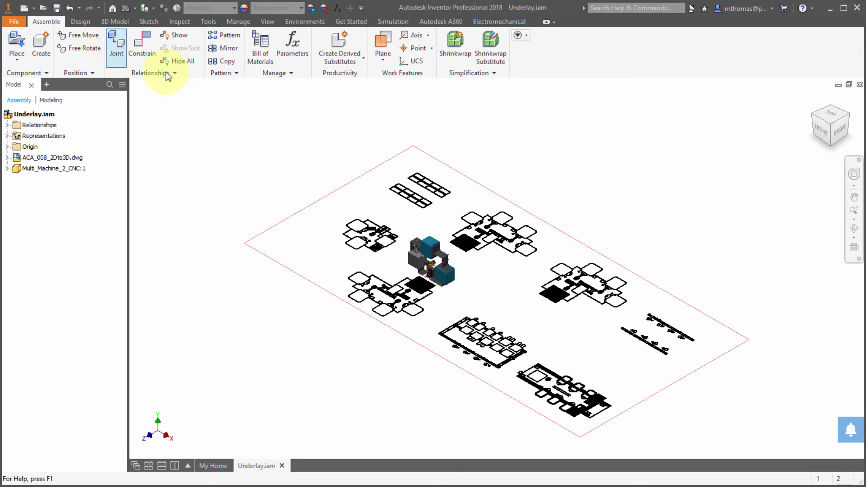
left_click(428, 251)
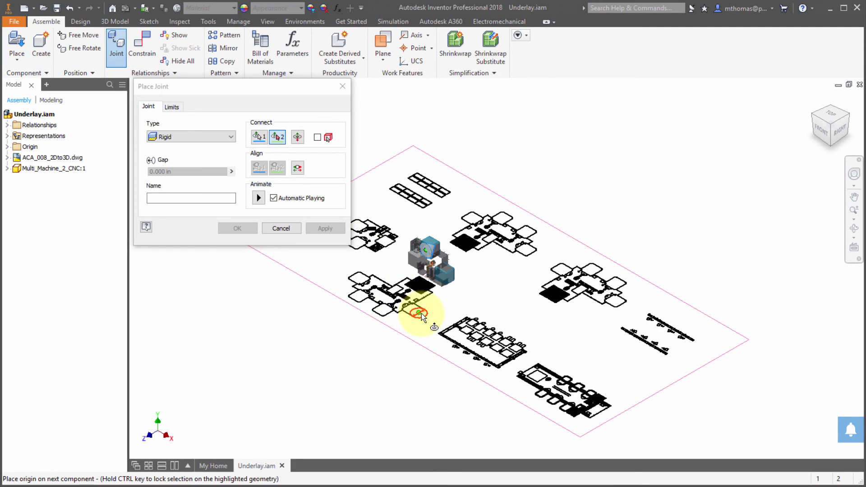
left_click(421, 313)
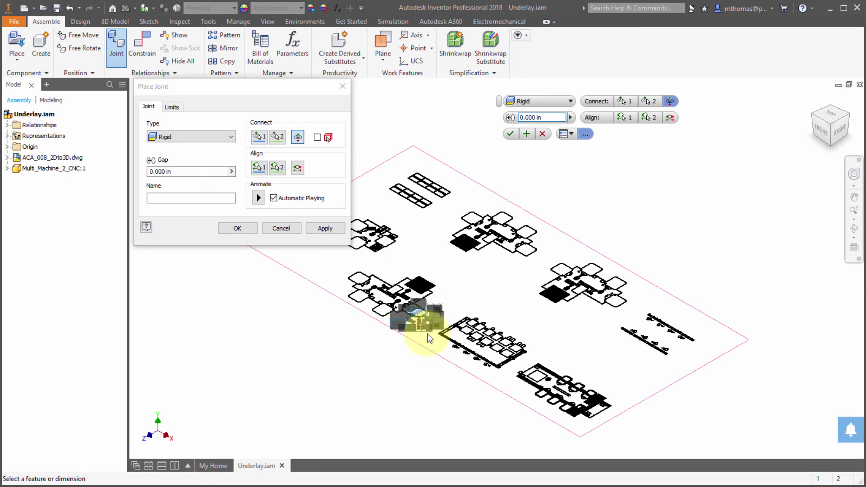
scroll(424, 329, "up", 3)
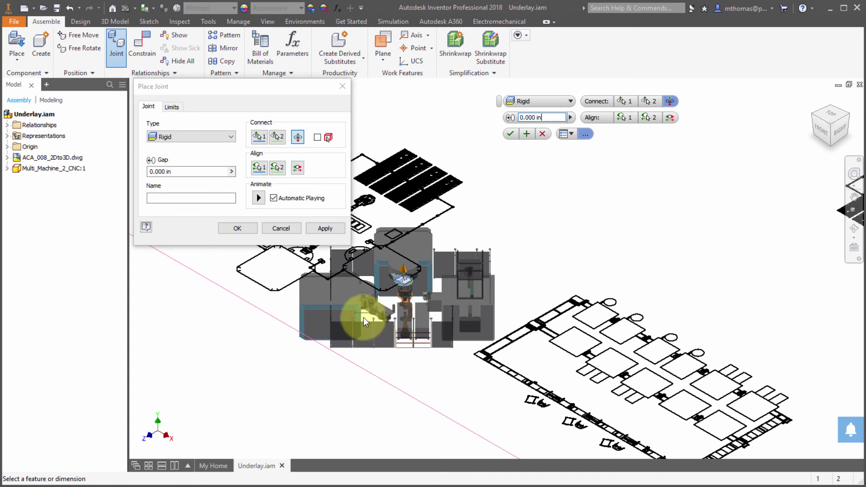
left_click(281, 228)
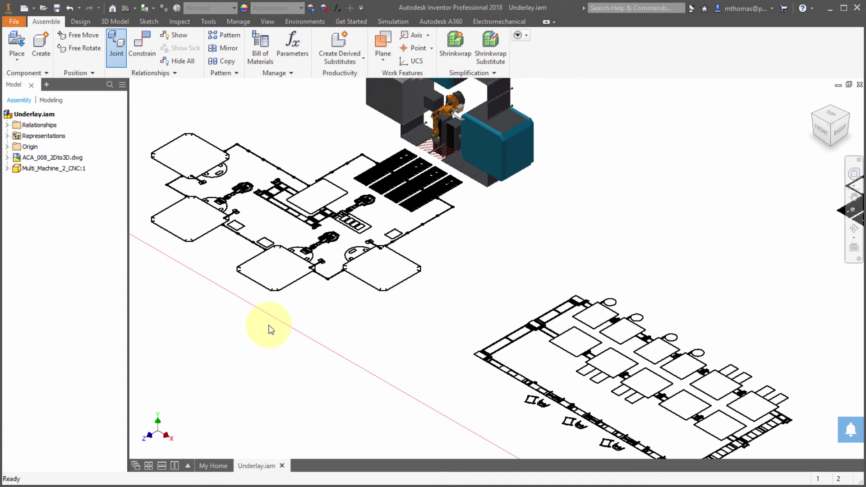